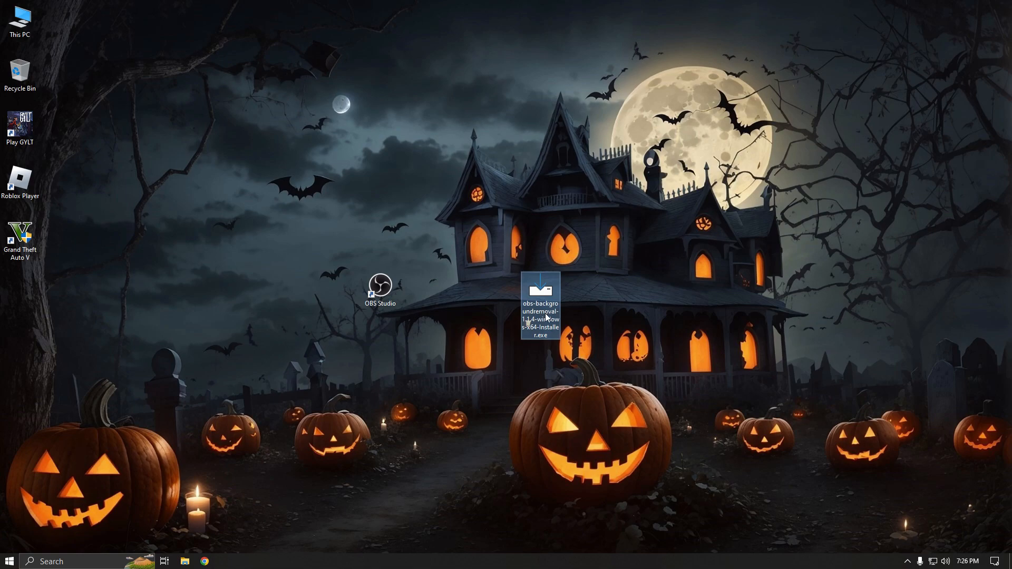
Open Chrome and search Google for "obs background removal".
click(482, 306)
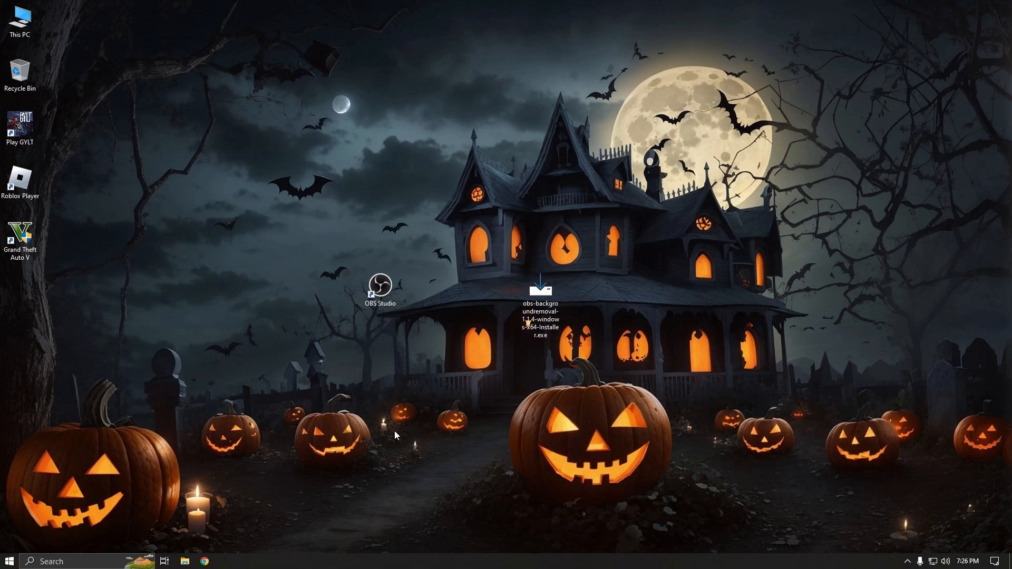
click(205, 561)
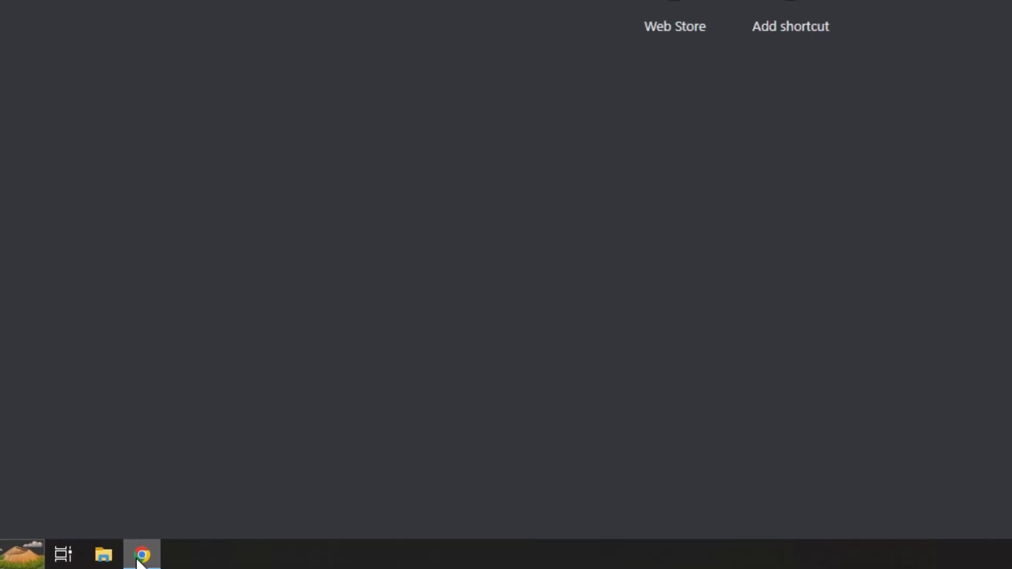
text(p)
key(BackSpace)
text(obs background removal)
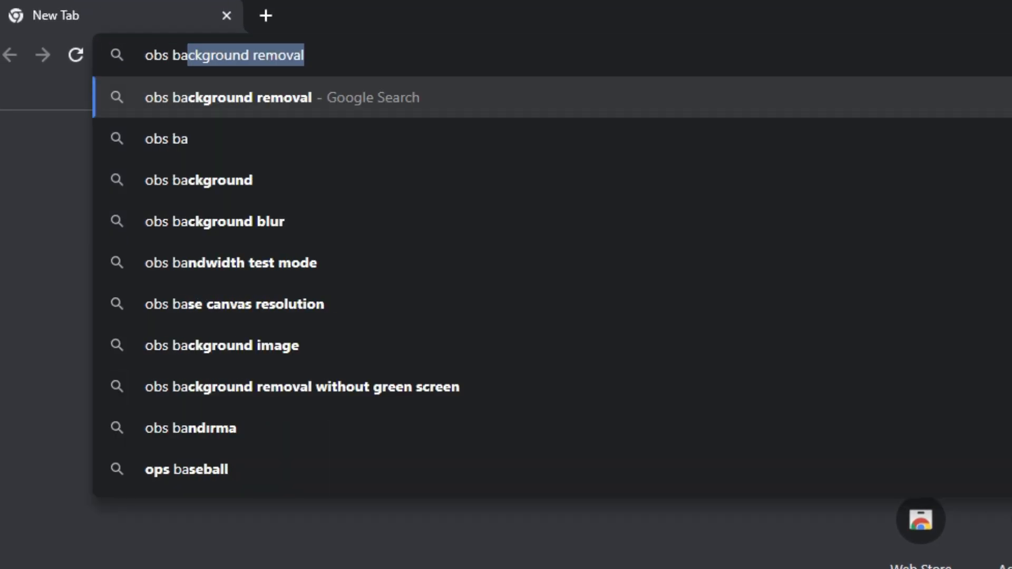
click(346, 102)
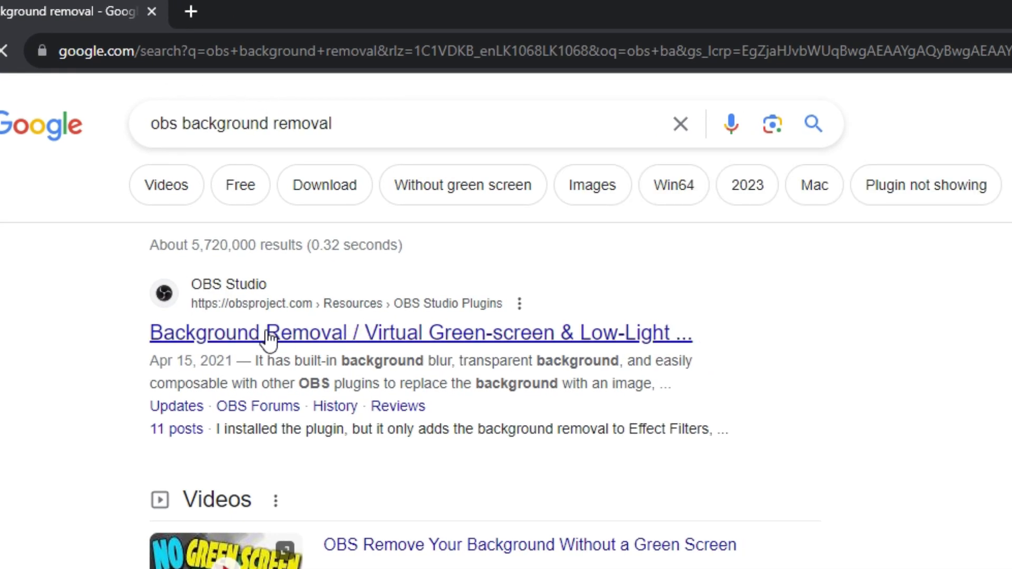
Open the Background Removal plugin page on the OBS site and go to the assets of its GitHub download release 1.1.4.
click(383, 347)
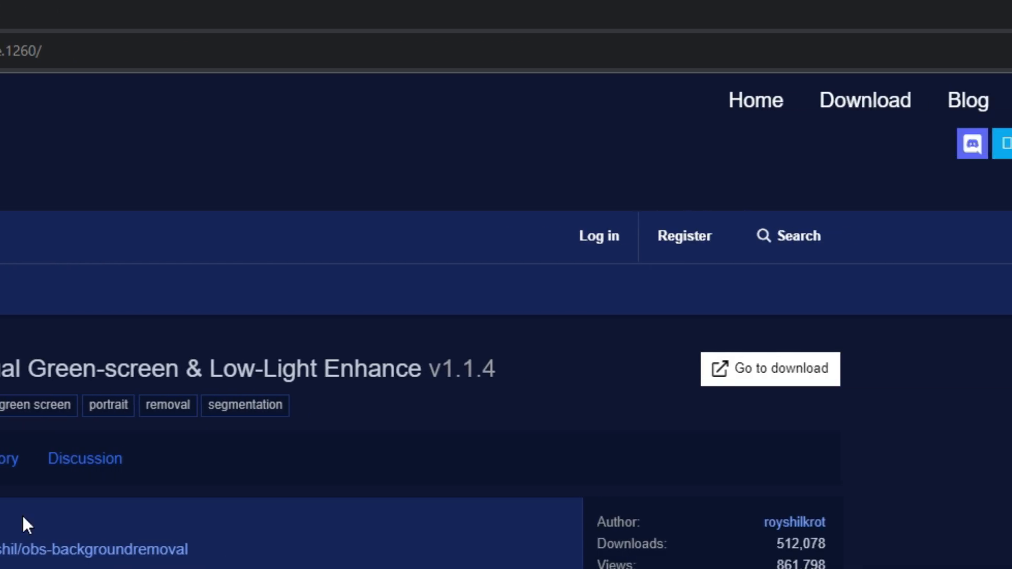
click(786, 383)
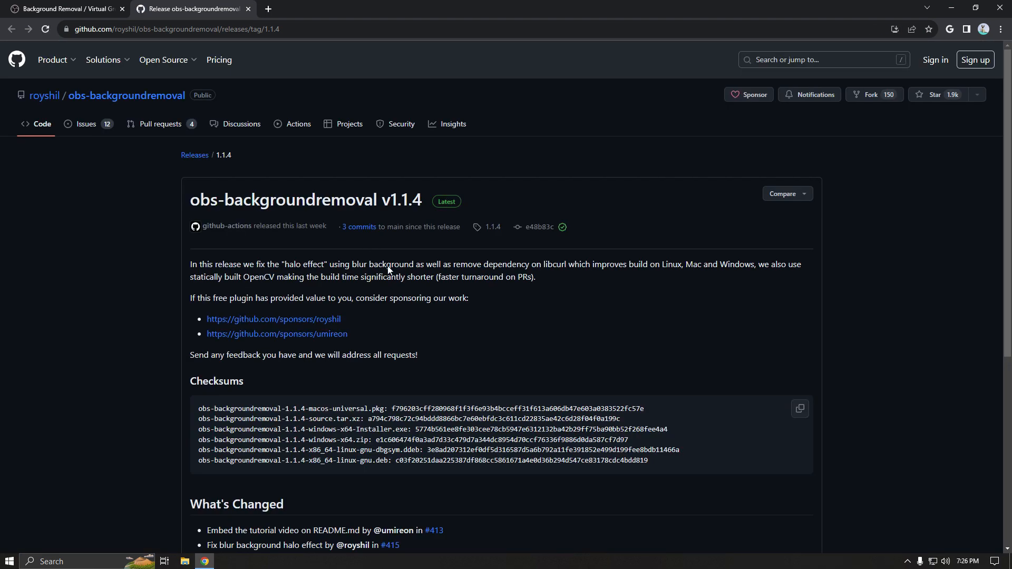
scroll(509, 380, down, 4)
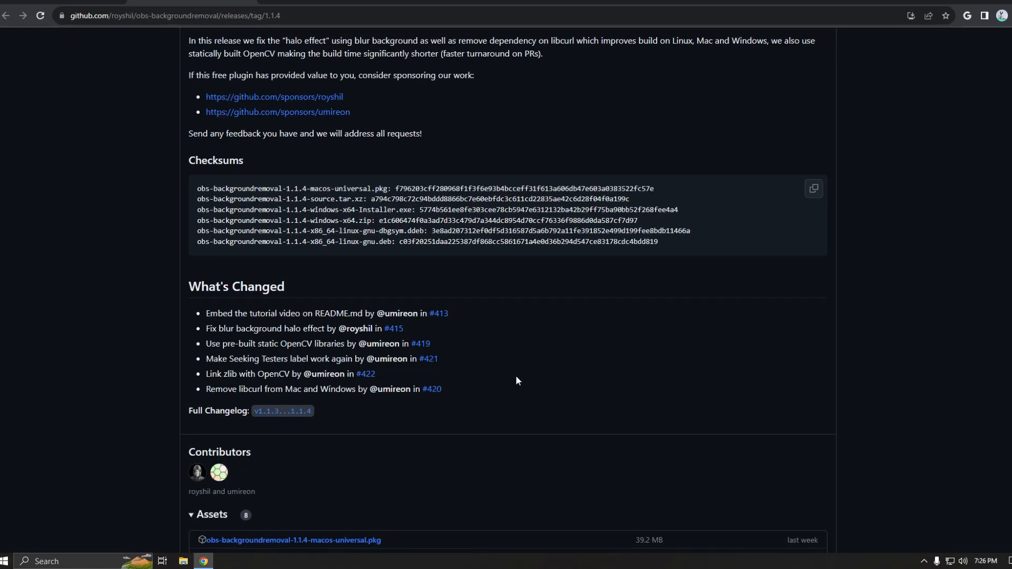
scroll(515, 381, down, 3)
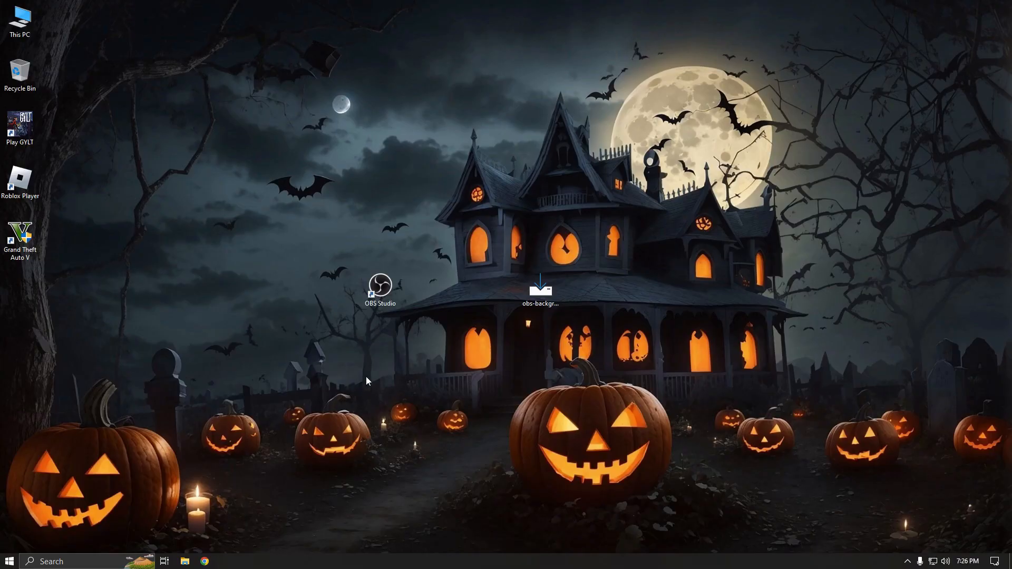
Run the obs-backgroundremoval-1.1.4-windows-x64-Installer.exe from the desktop, allowing the unverified publisher, and go through the setup to install the plugin.
double_click(539, 298)
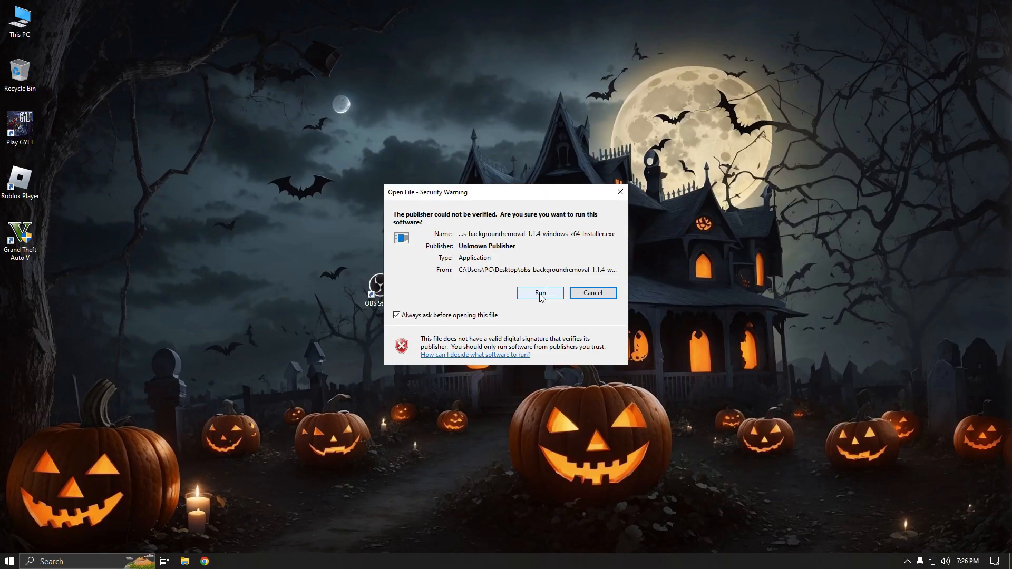
click(540, 293)
click(442, 362)
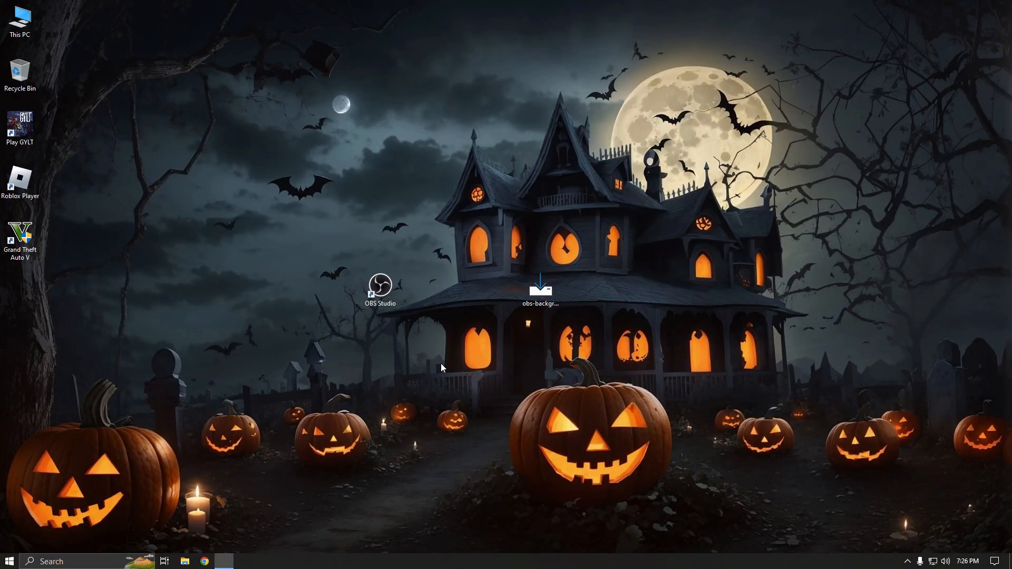
click(580, 370)
click(558, 366)
click(558, 365)
click(558, 365)
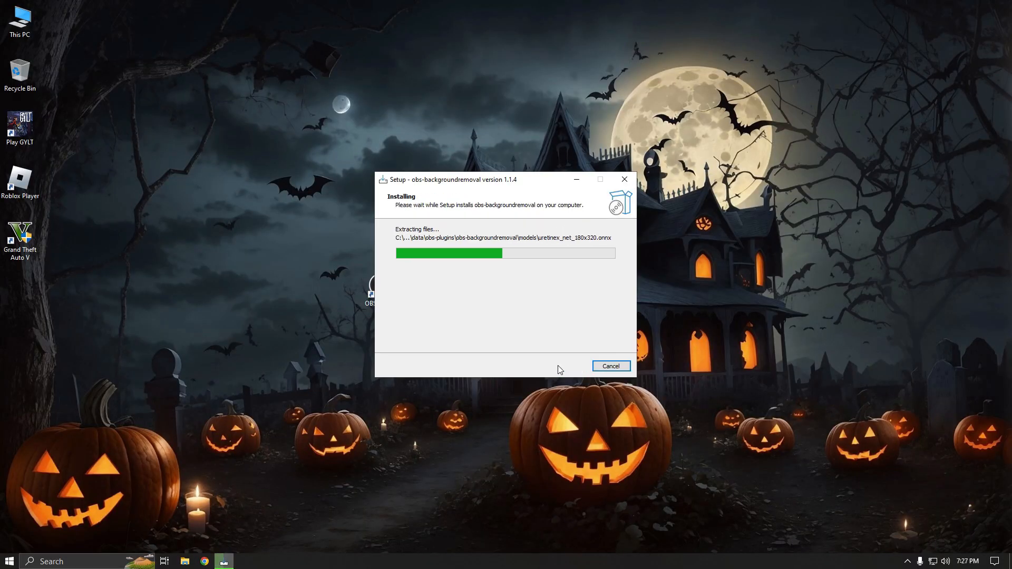
click(558, 366)
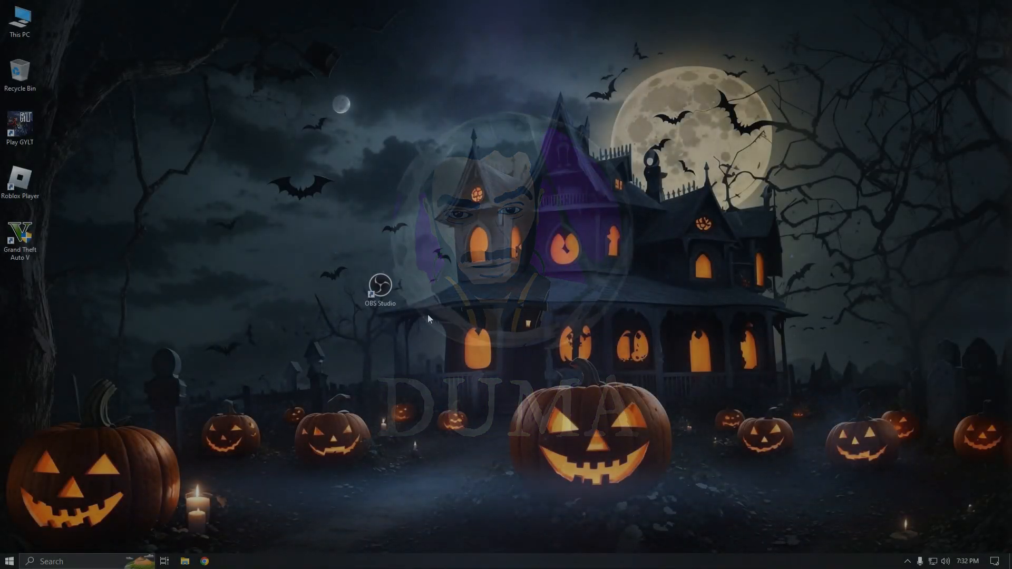
Open OBS Studio maximized and add a Video Capture Device source named "Webcam" with its device settings accepted.
double_click(392, 298)
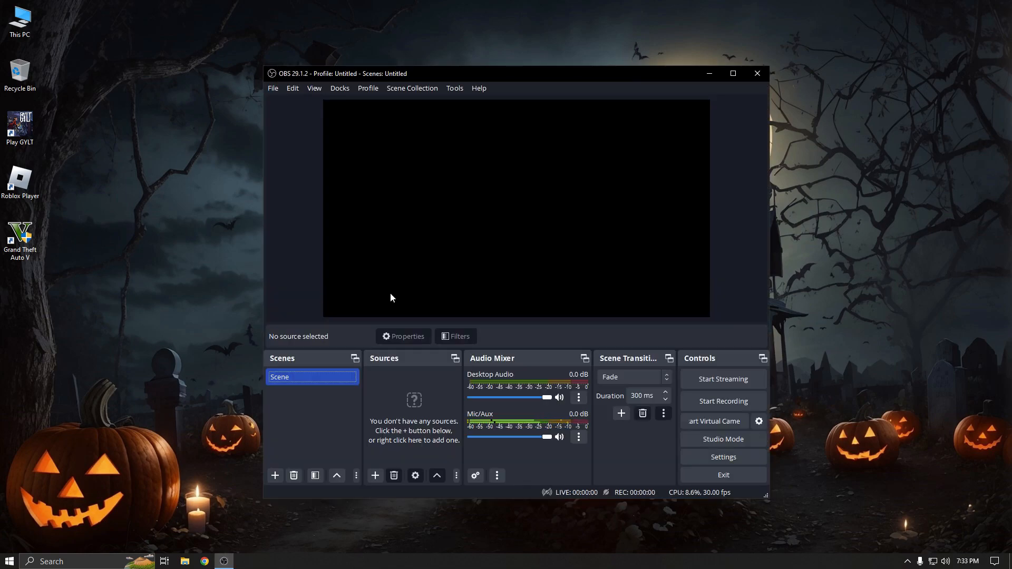
click(733, 74)
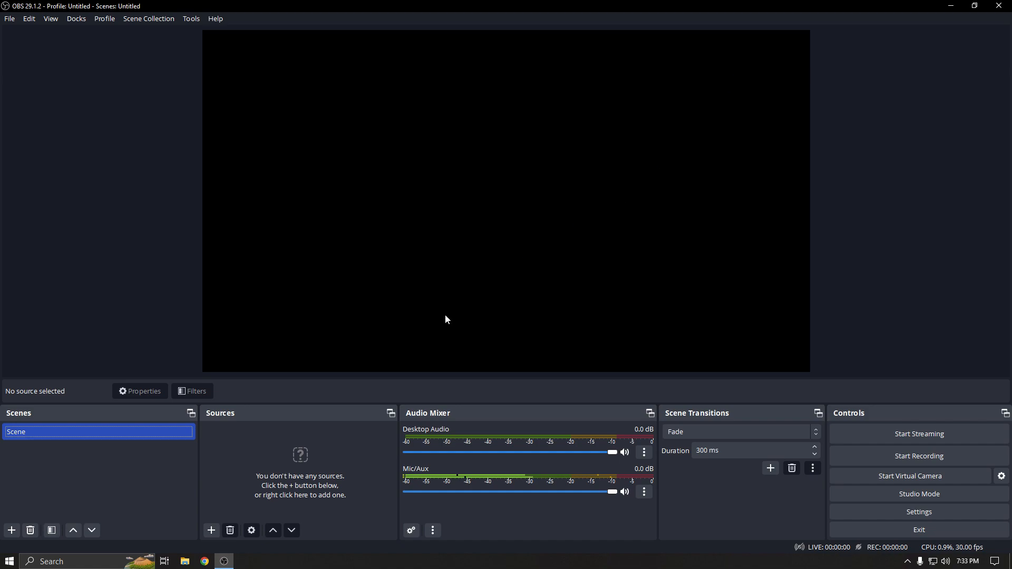
click(211, 531)
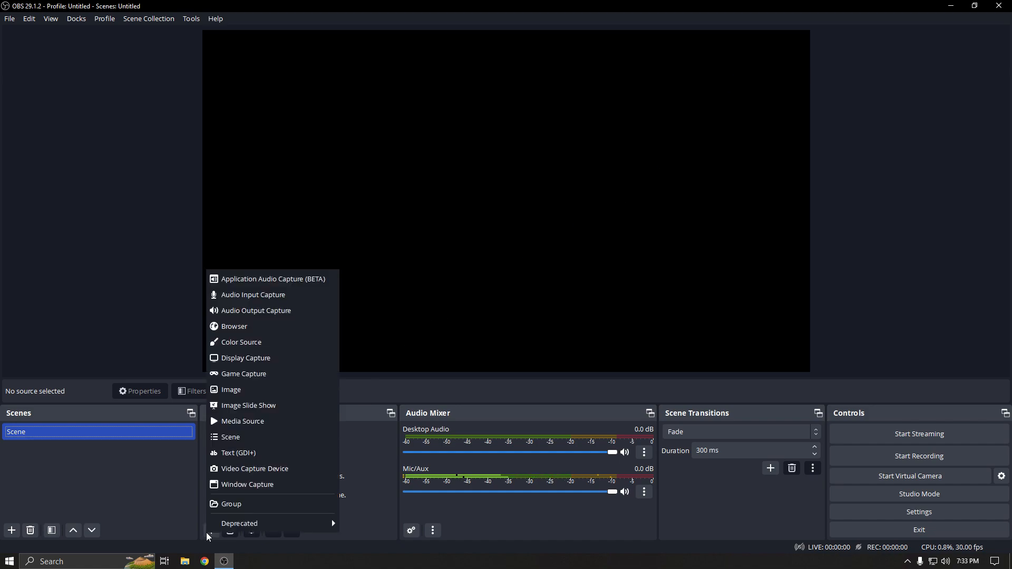
click(253, 468)
text(Webcam)
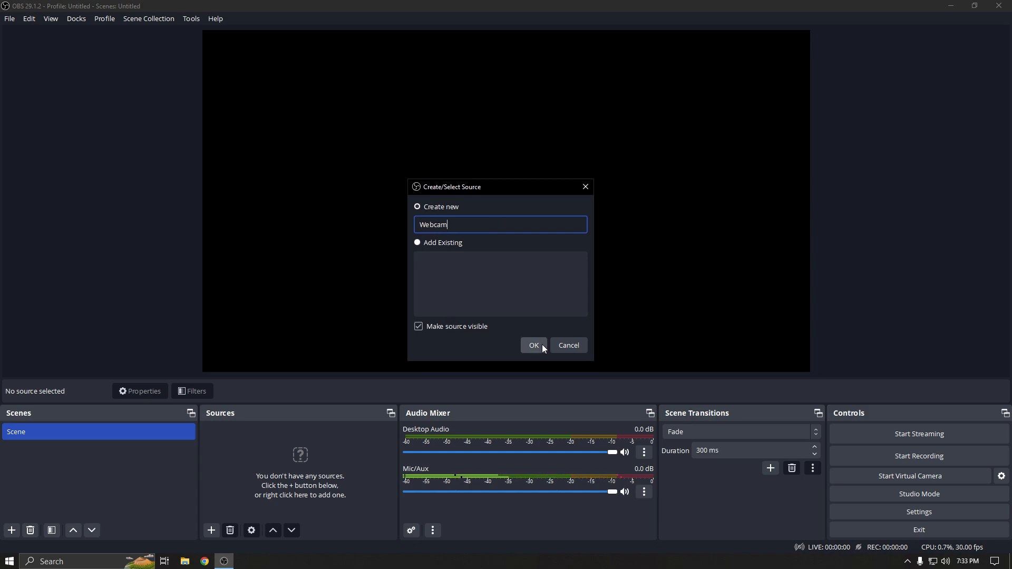
click(534, 345)
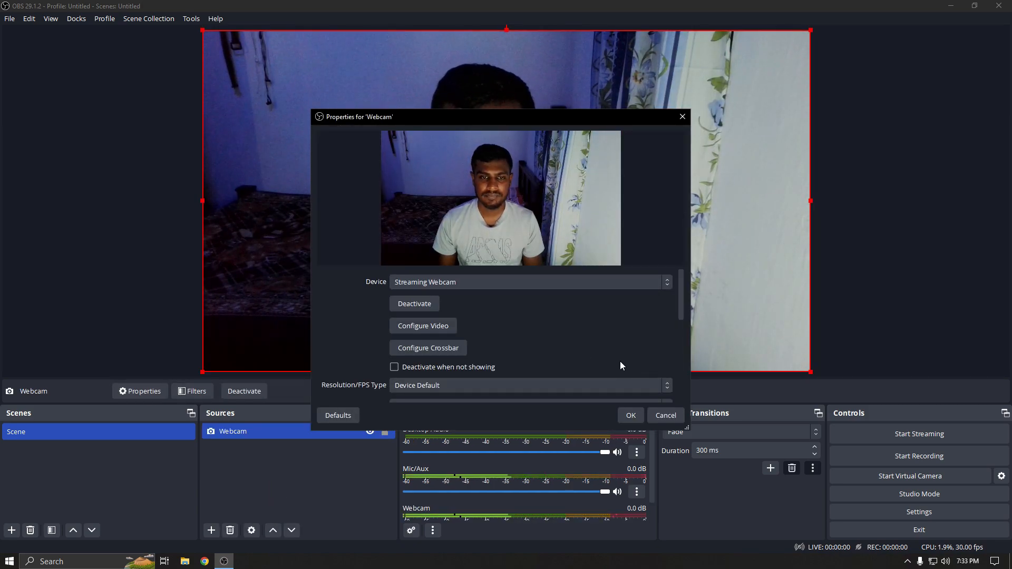
click(628, 415)
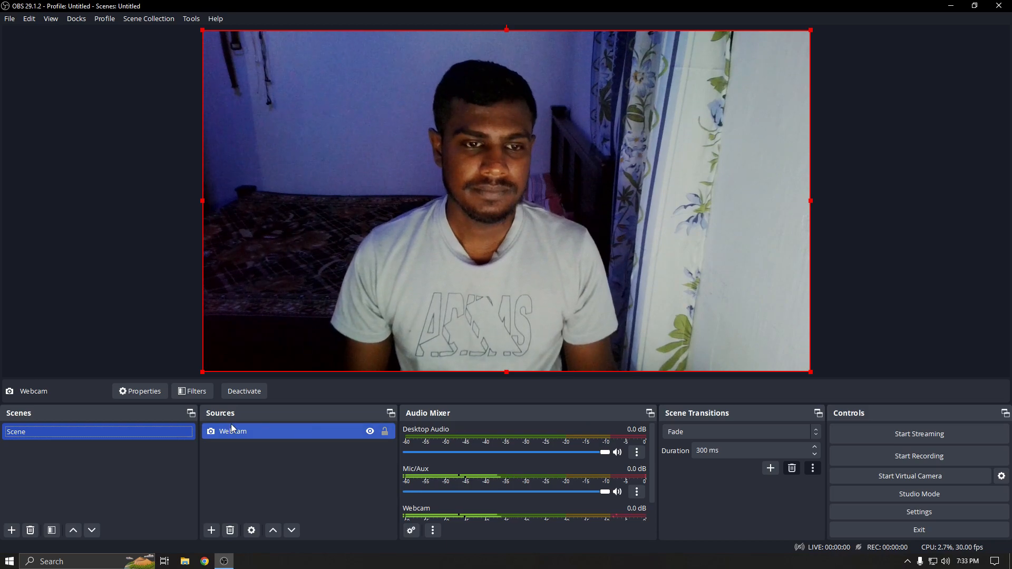
Add a Background Removal effect filter to the Webcam source, keeping the suggested filter name.
click(253, 453)
click(265, 433)
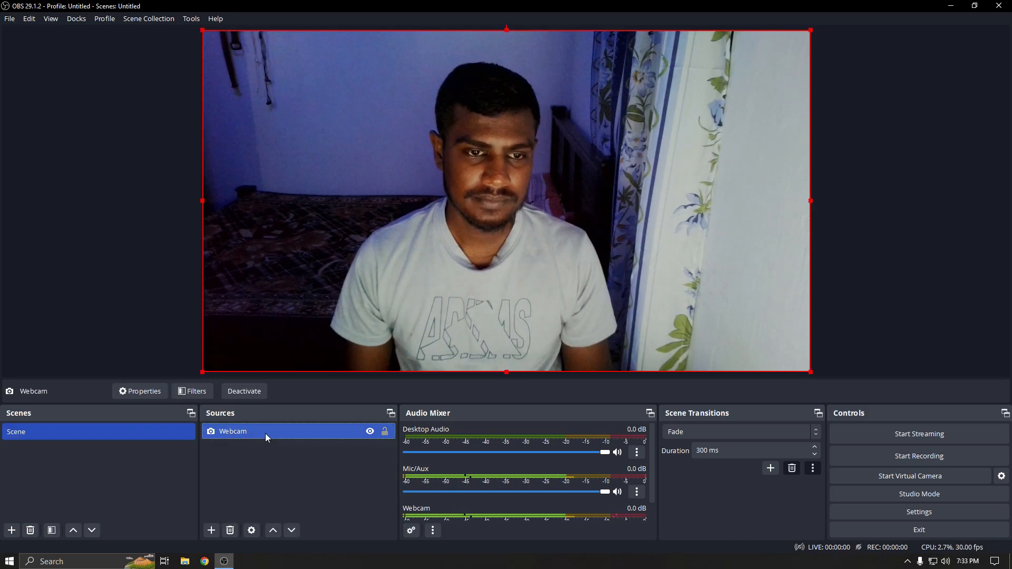
click(201, 392)
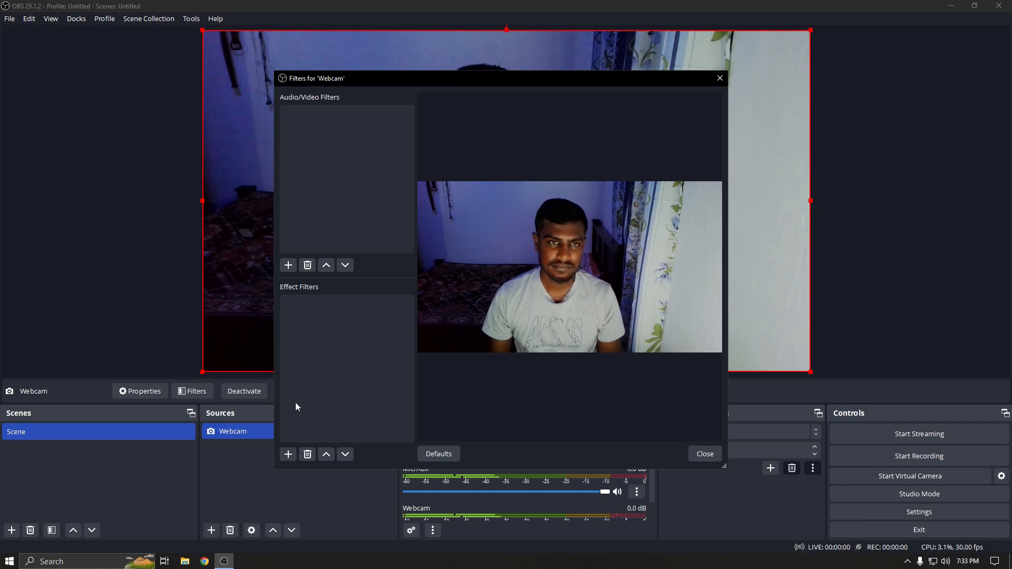
click(289, 454)
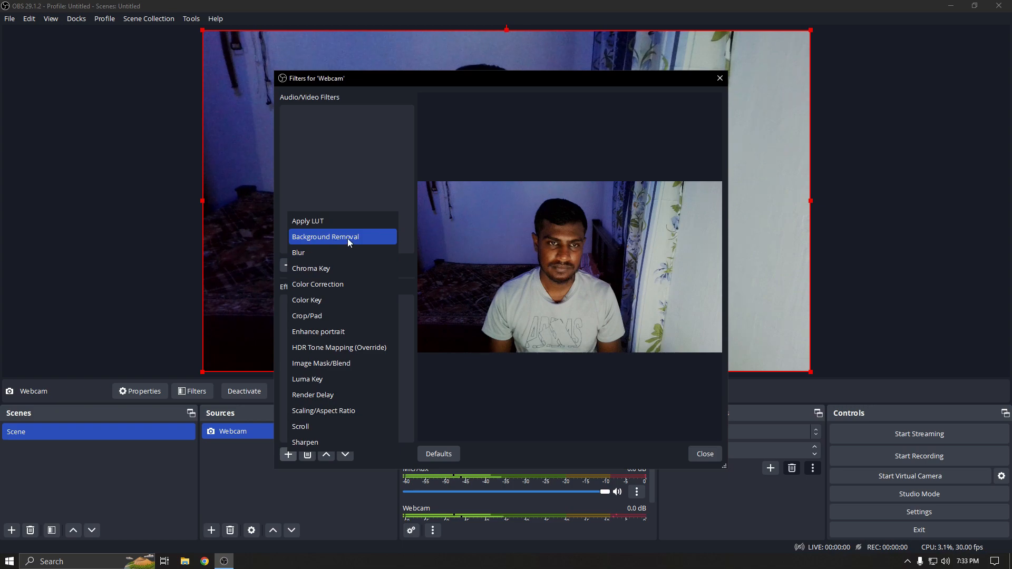
click(334, 237)
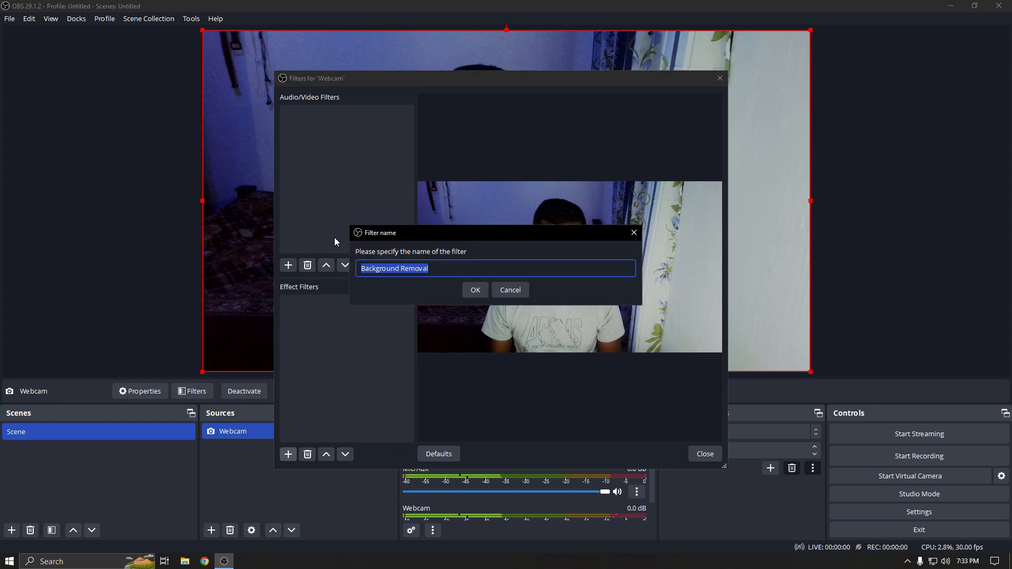
click(468, 289)
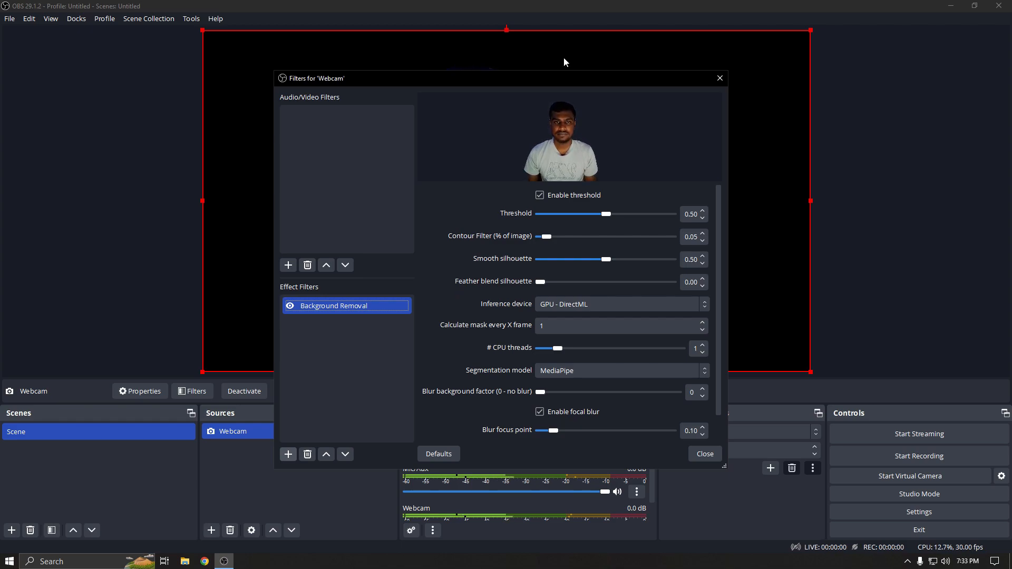
Try the Background Removal threshold at 1.00, check the main preview, and set the threshold back to 0.50.
drag(566, 89, 572, 174)
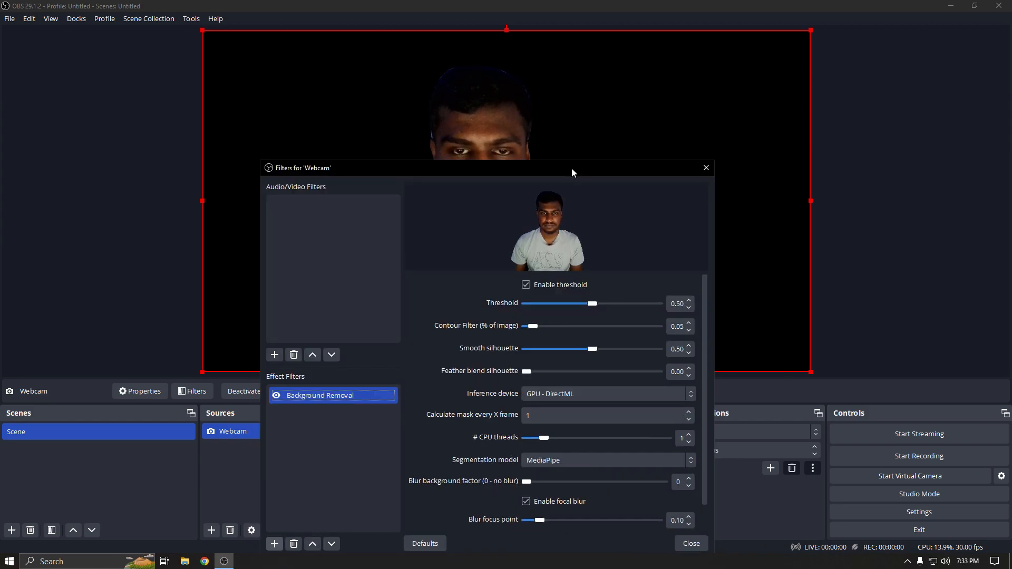
drag(592, 304, 668, 306)
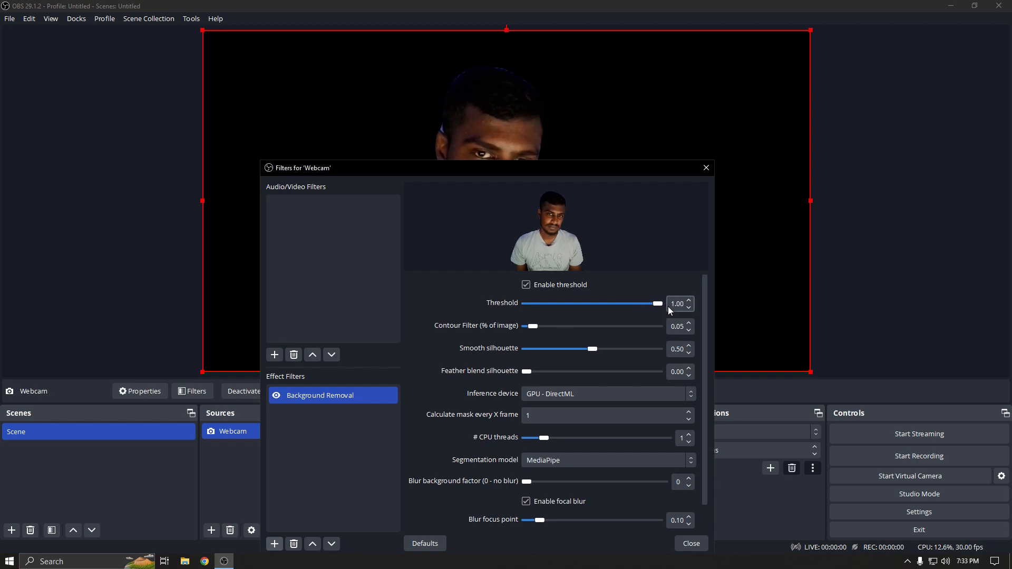
drag(557, 172, 586, 298)
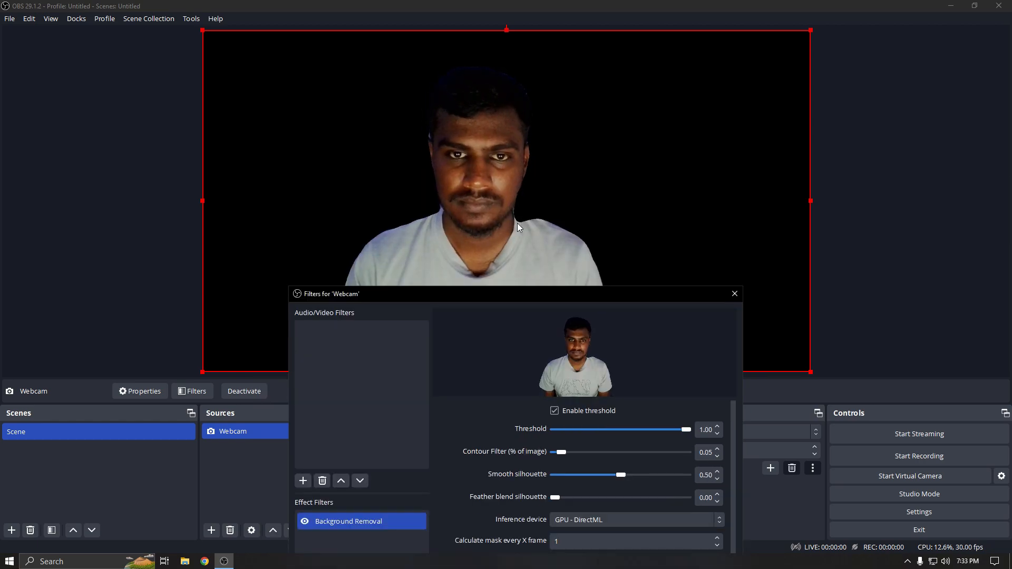
drag(683, 429, 619, 438)
drag(625, 298, 599, 136)
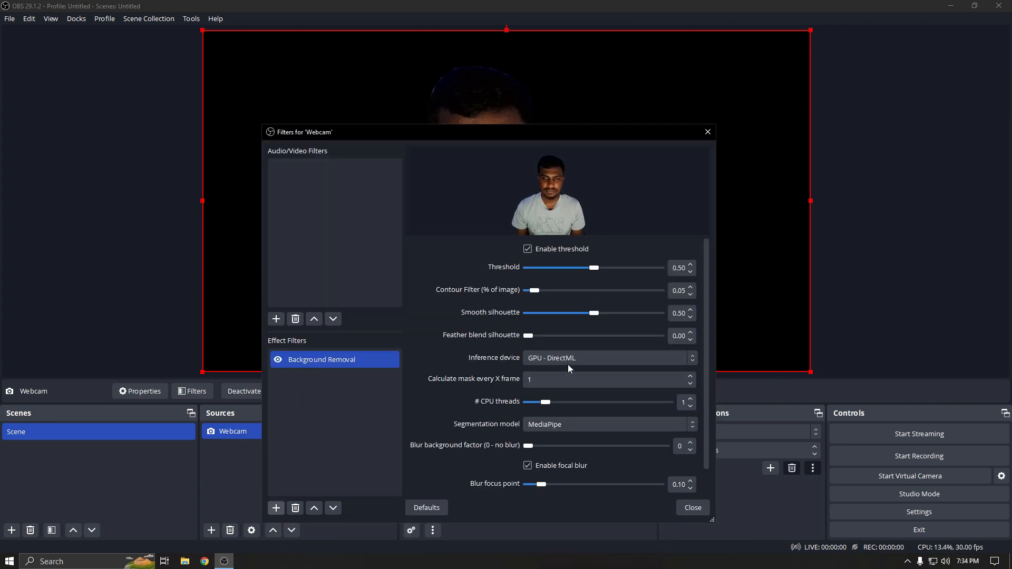
Set the filter's inference device to CPU and its segmentation model to PPHumanSeg, after trying SINet and Selfie Segmentation.
click(653, 358)
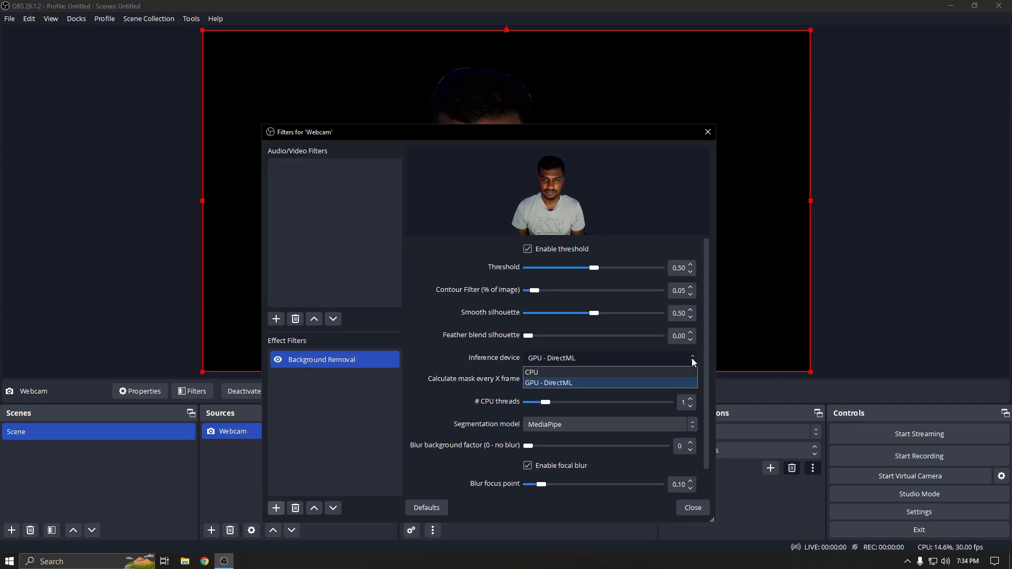
click(568, 368)
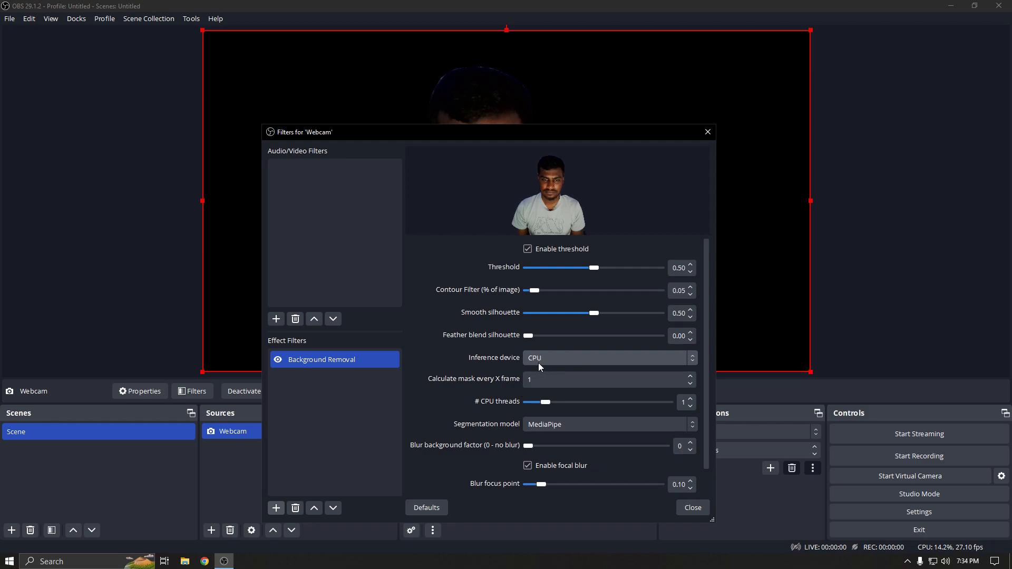
click(584, 423)
click(555, 439)
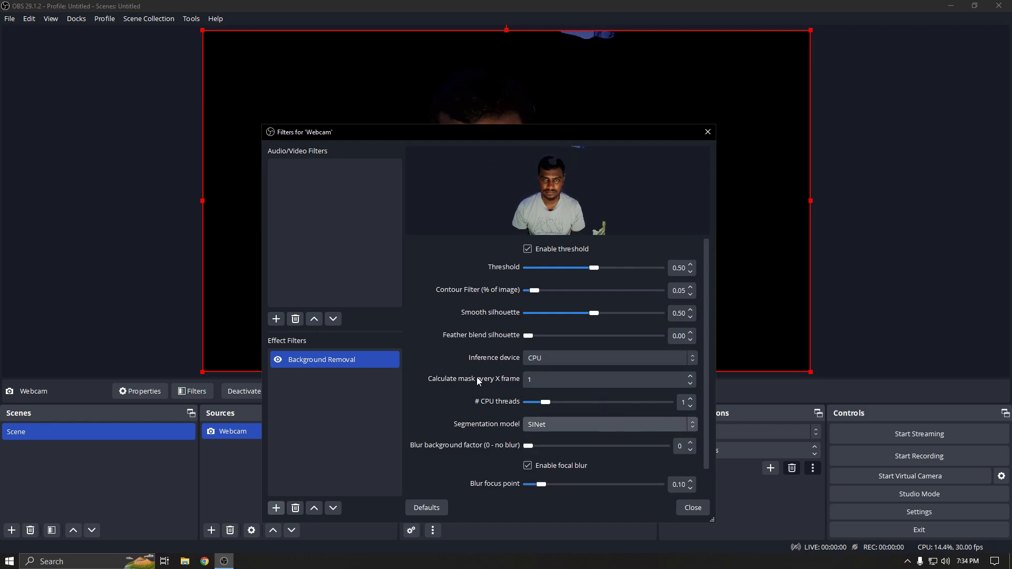
click(683, 426)
click(567, 459)
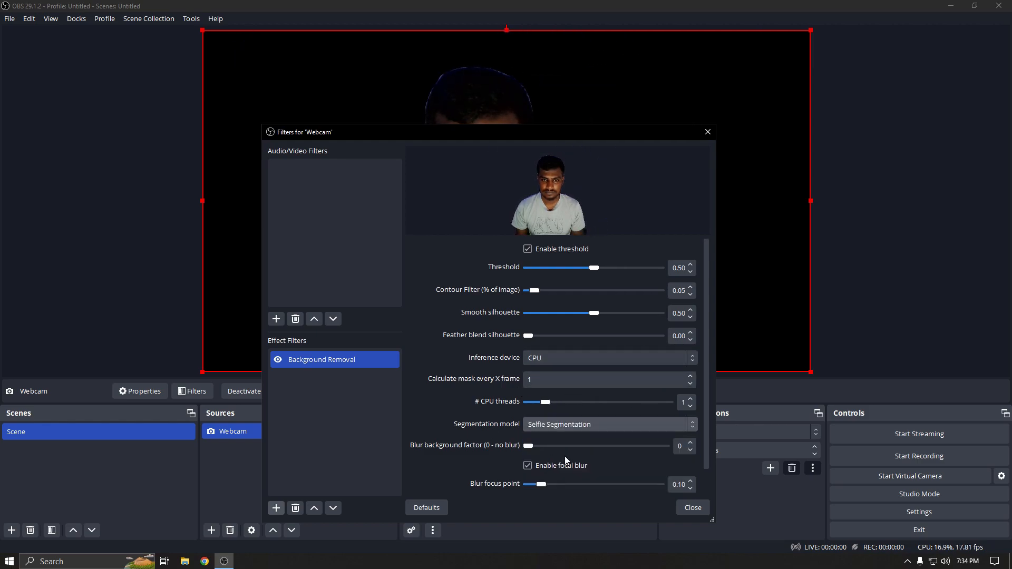
click(696, 430)
click(548, 470)
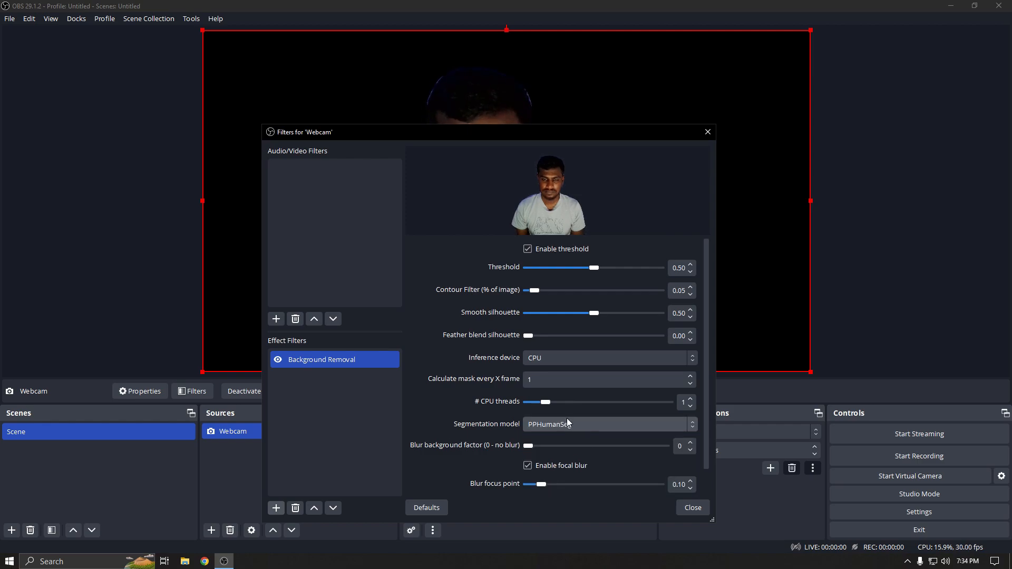
Try the Robust Video Matting and TCMonoDepth (Depth) segmentation models, and return to PPHumanSeg.
click(694, 430)
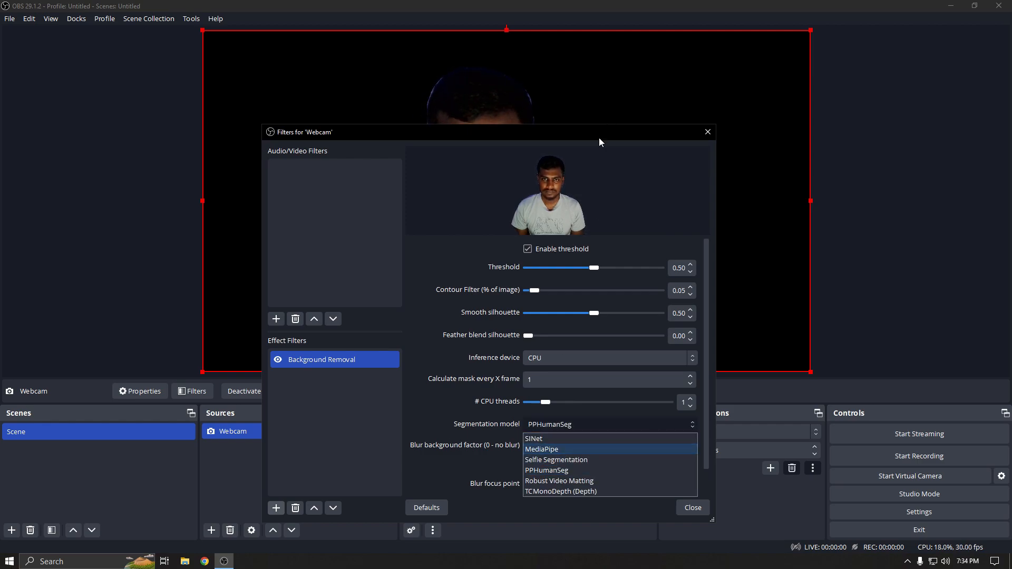
click(599, 139)
drag(600, 135, 641, 287)
drag(530, 286, 496, 159)
click(700, 450)
click(584, 503)
click(698, 453)
click(581, 516)
click(696, 449)
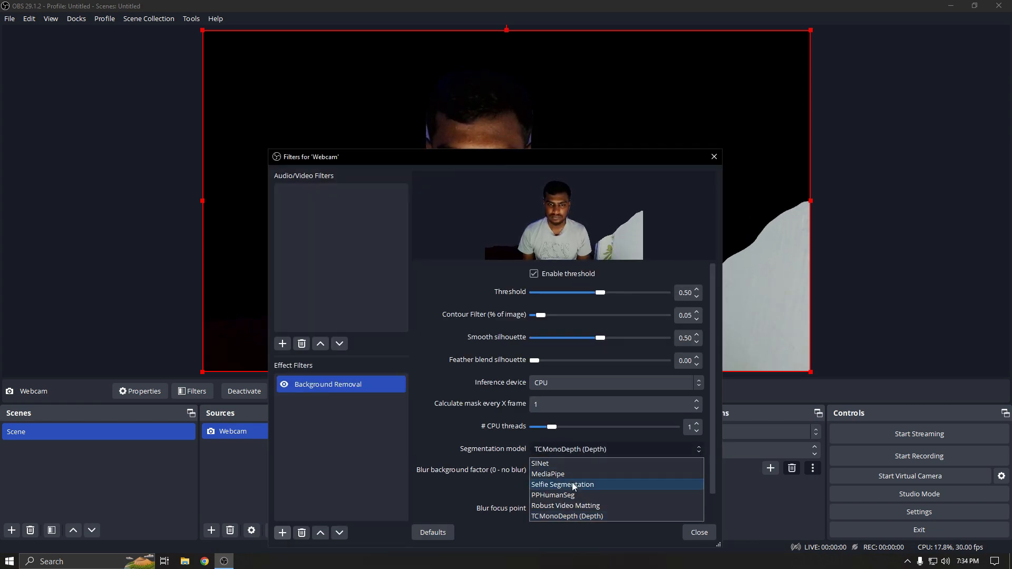
click(564, 494)
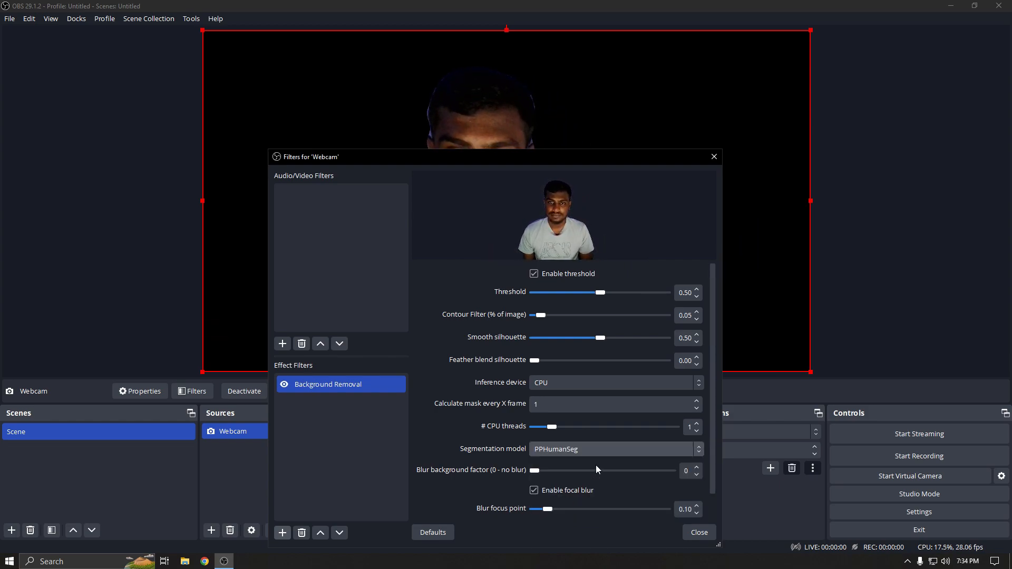
Try the GPU - DirectML inference device with several segmentation models, and return to PPHumanSeg.
click(627, 383)
click(624, 407)
click(698, 451)
click(589, 484)
click(698, 451)
click(590, 473)
click(698, 450)
click(579, 485)
click(698, 451)
click(553, 495)
Uncover the main preview and set the filter's contour filter to 0.00 and smooth silhouette to 1.00.
drag(547, 159, 178, 101)
drag(189, 251, 150, 251)
drag(249, 273, 325, 281)
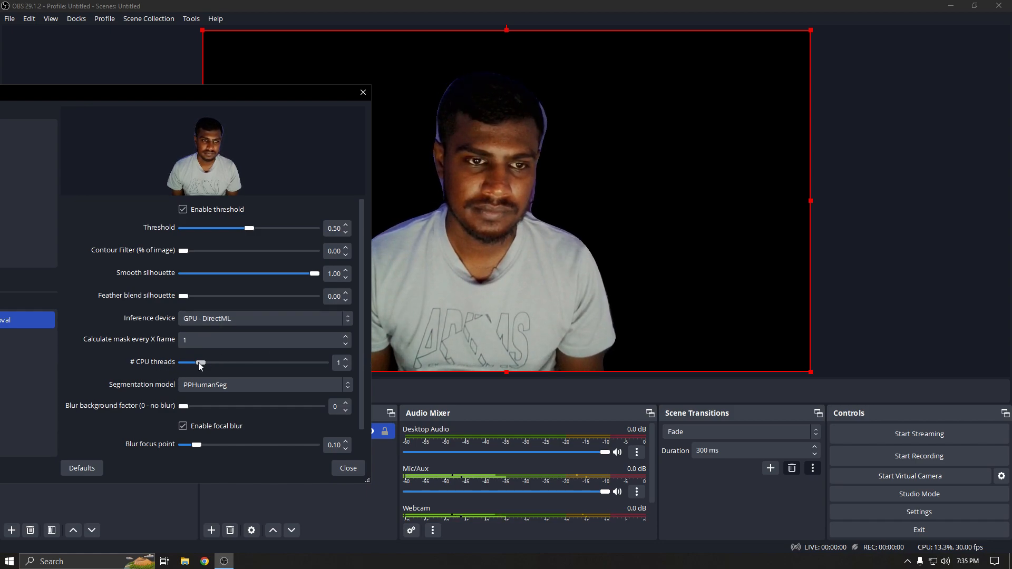
Set the filter's inference device to CPU and its number of CPU threads to 2, after trying 4.
click(220, 320)
click(218, 332)
drag(201, 363, 245, 364)
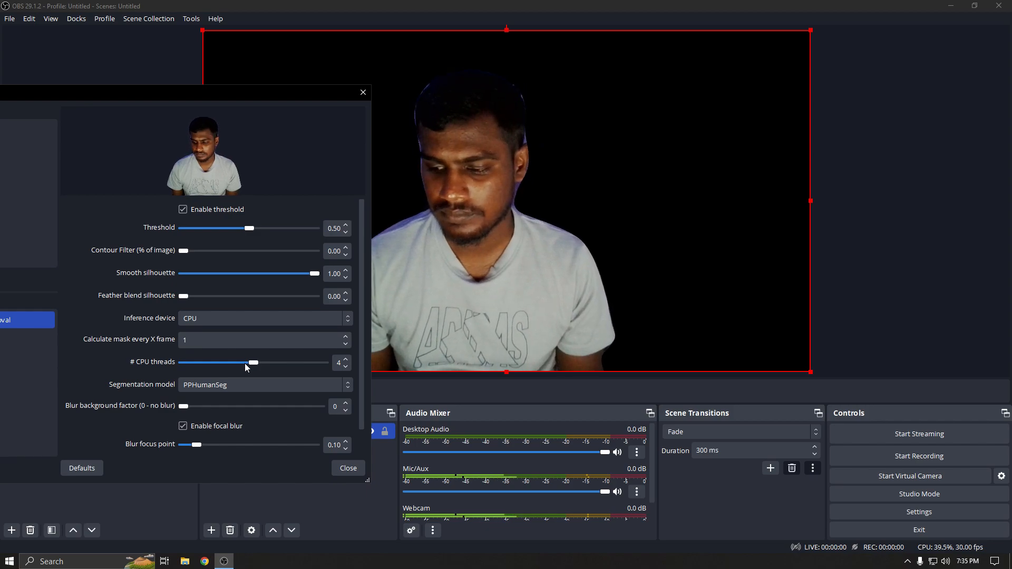
drag(254, 363, 219, 365)
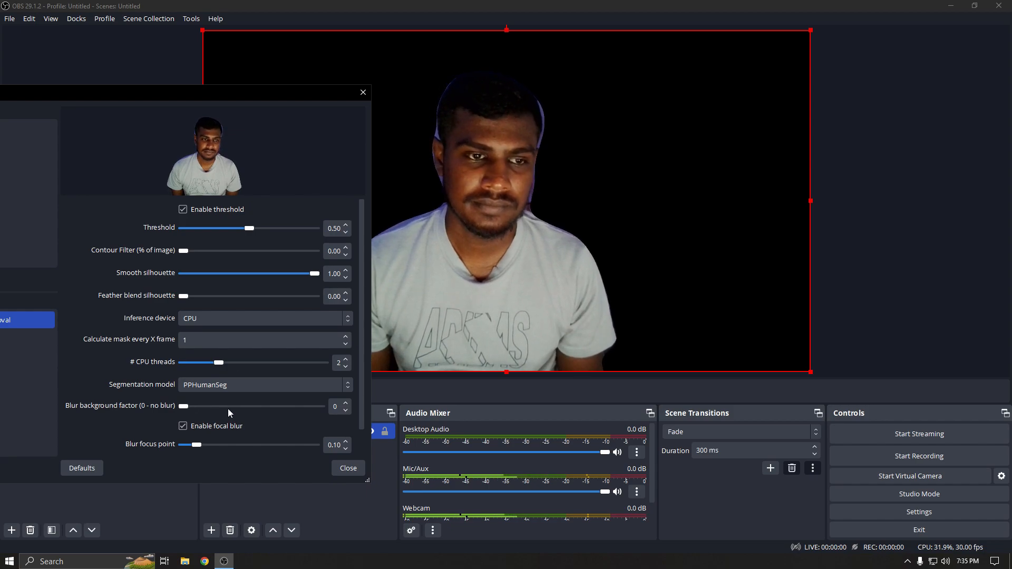
Close the Webcam filters and scale the Webcam source down into the canvas's lower-right corner, about 1166 px from the left and 656 px from the top.
scroll(222, 409, down, 1)
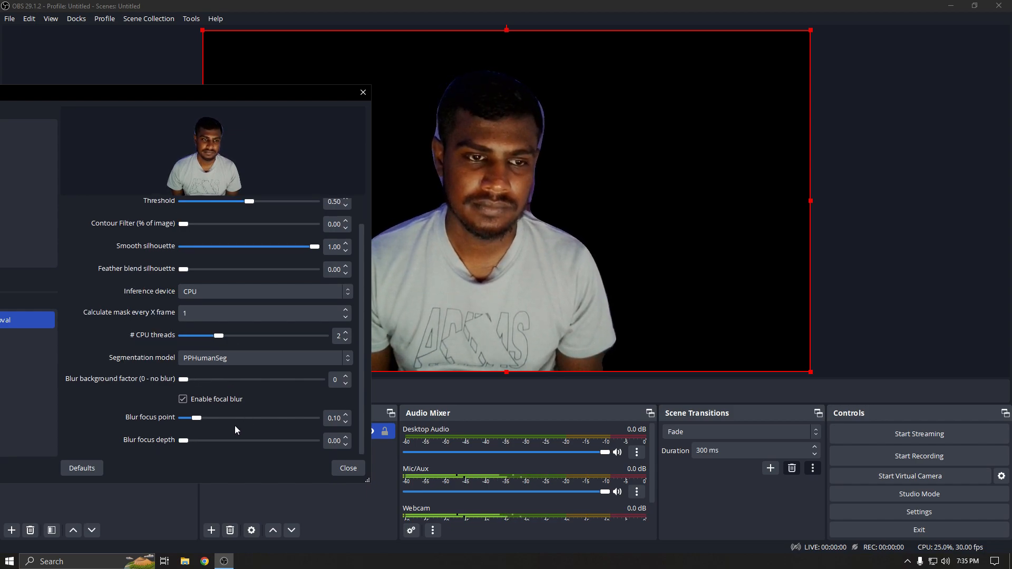
drag(313, 96, 595, 70)
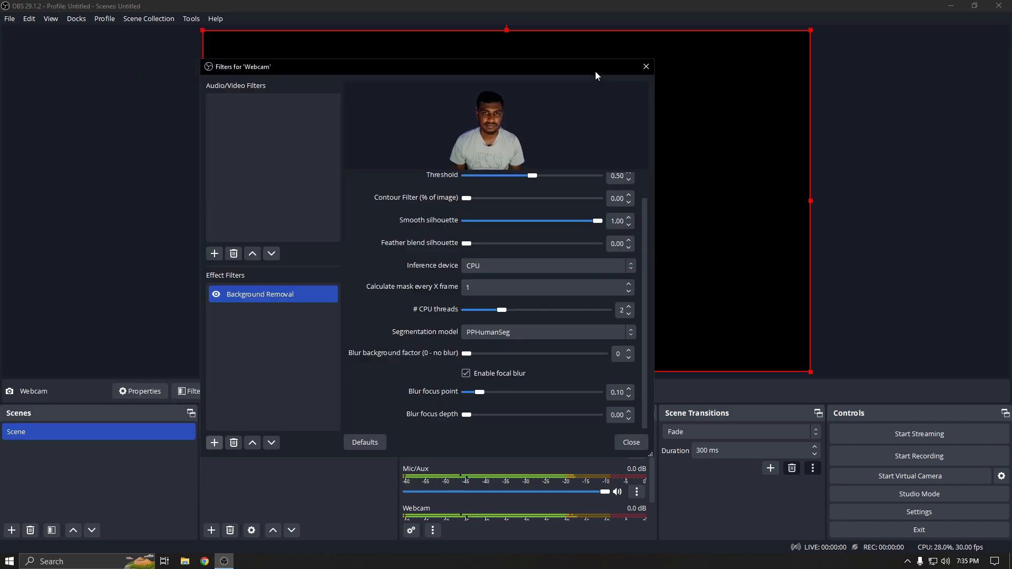
click(630, 442)
drag(203, 38, 642, 241)
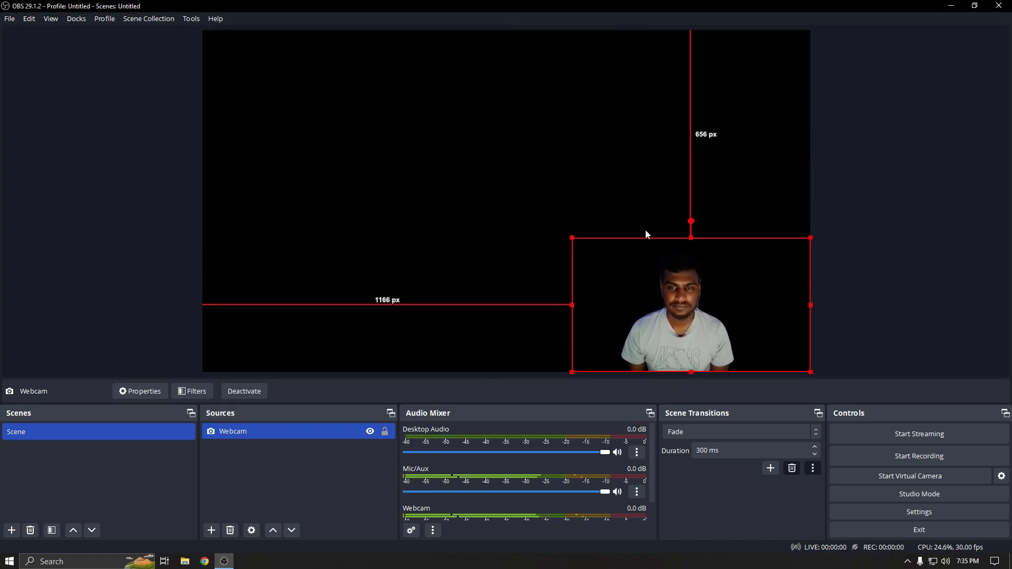
click(397, 258)
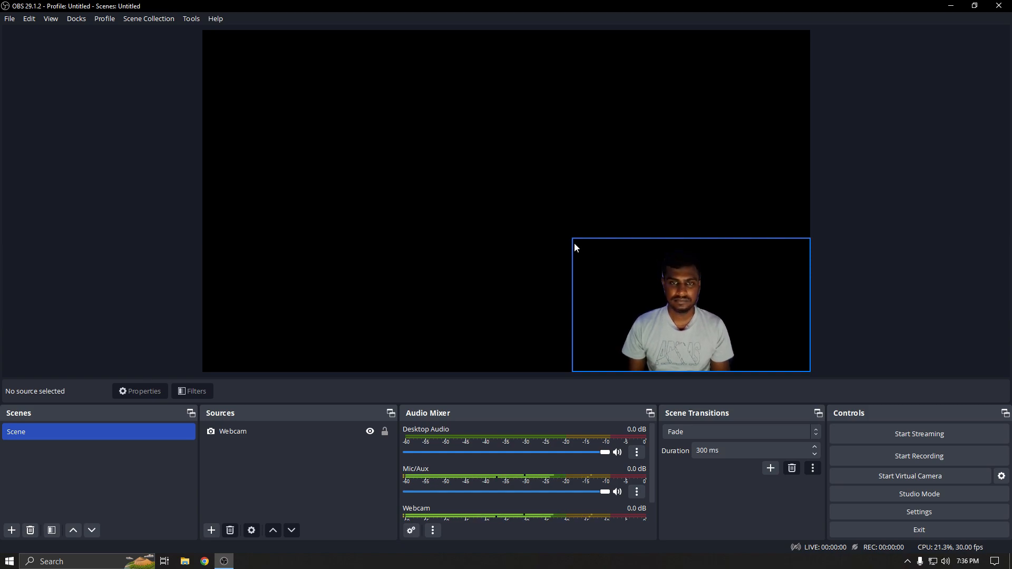
click(633, 290)
click(519, 218)
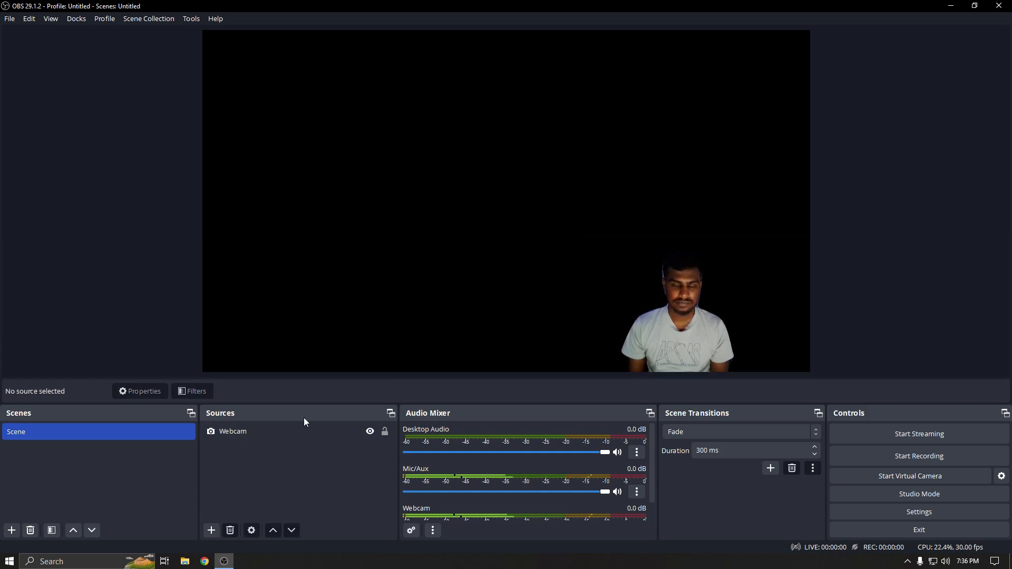
Add a Color Source with the suggested name, coloured green #00aa00 at 1920 by 1080.
click(212, 530)
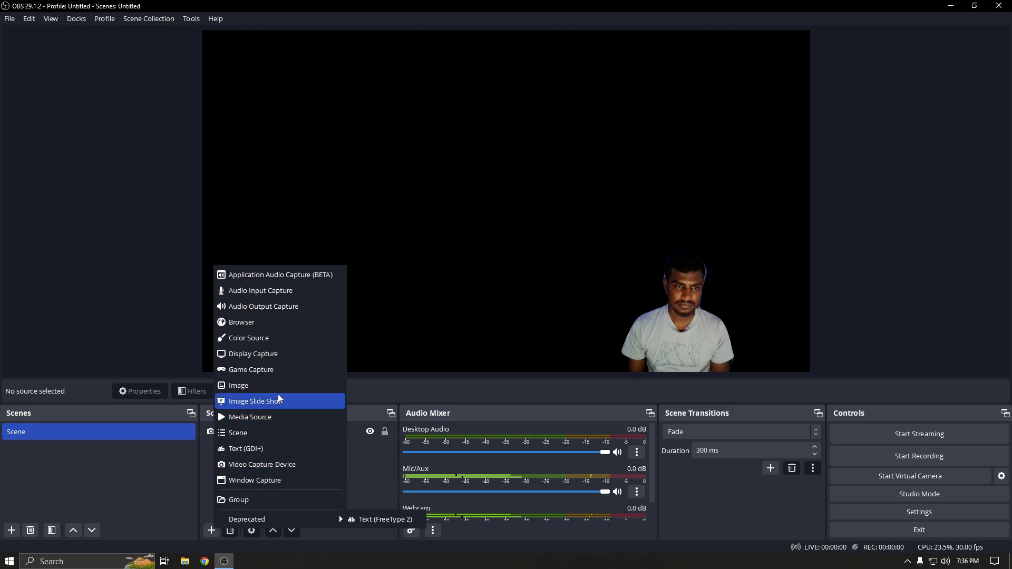
click(253, 337)
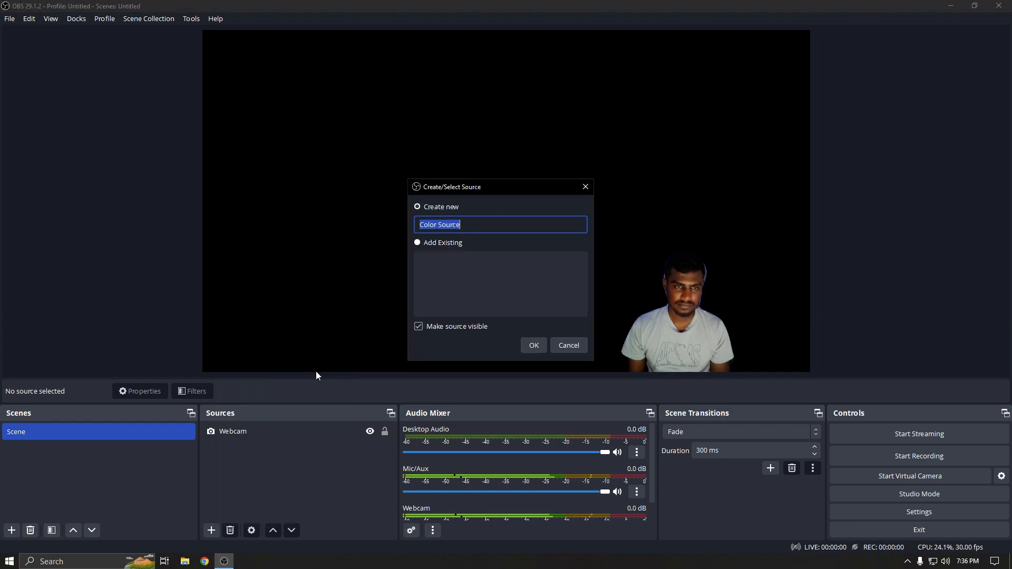
click(530, 342)
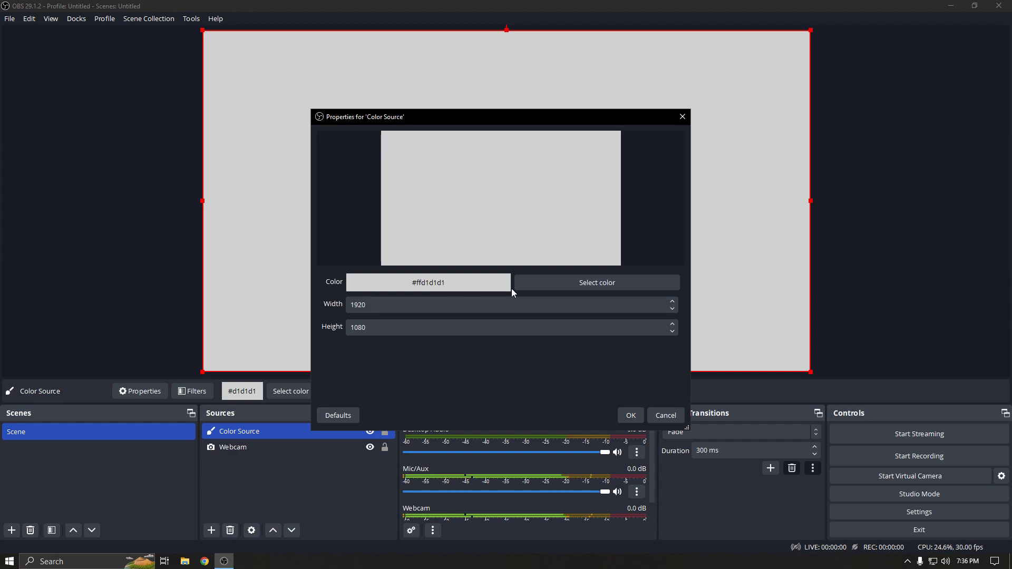
click(552, 287)
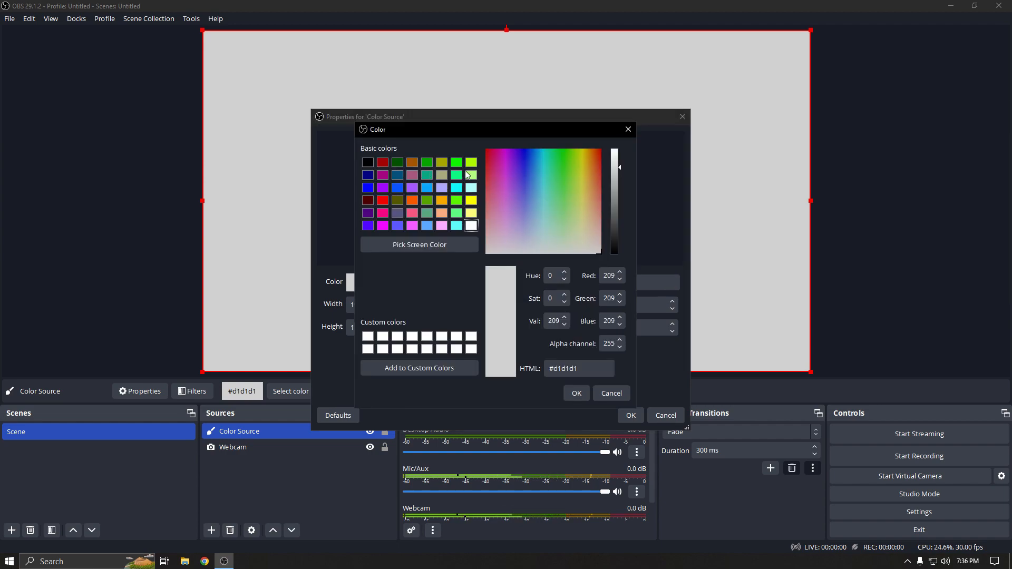
click(428, 163)
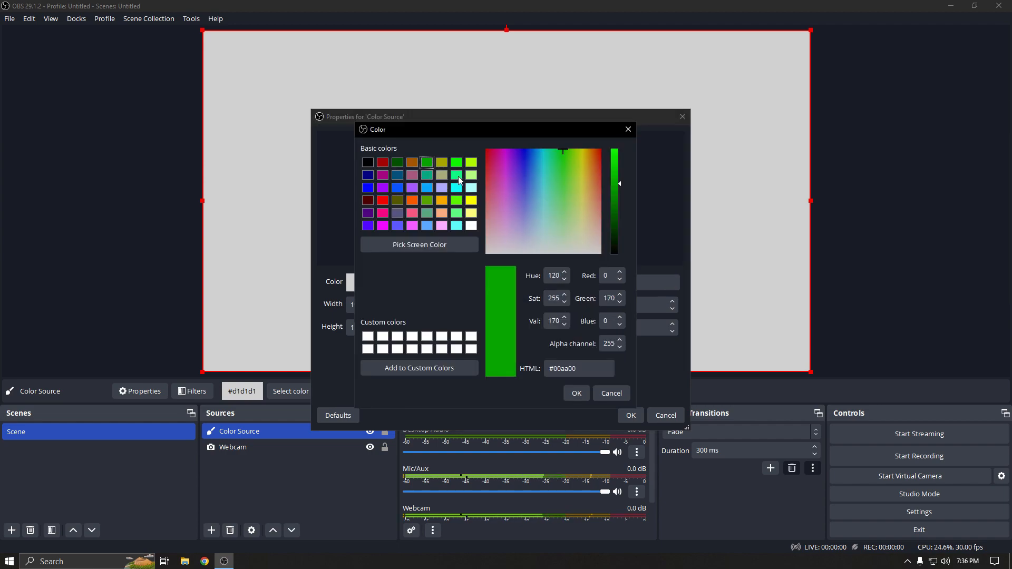
click(576, 394)
click(632, 415)
Place the Webcam source above the Color Source and shift the webcam image closer to the canvas's right edge.
drag(256, 447, 254, 428)
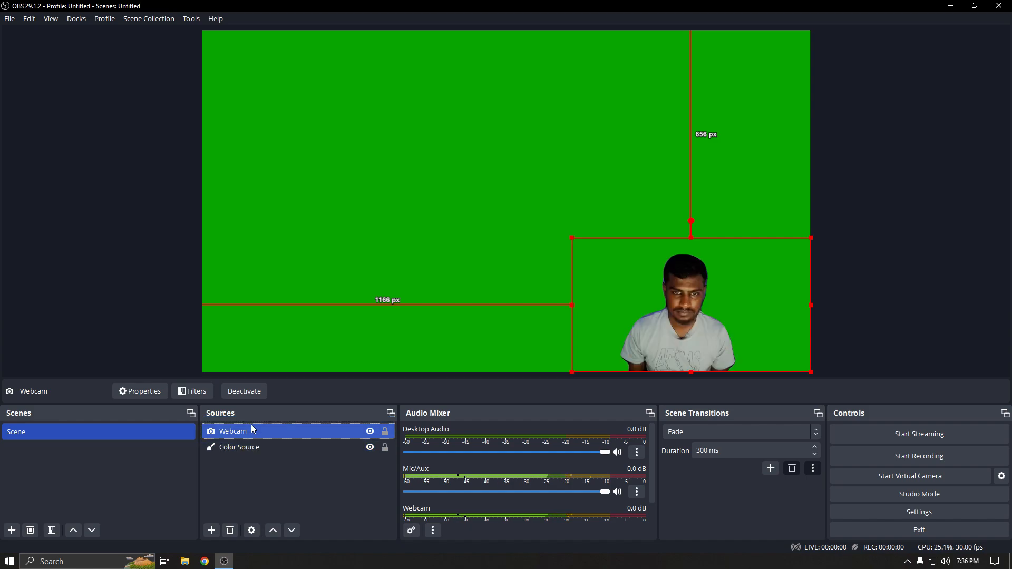
click(453, 272)
drag(674, 340, 738, 333)
click(464, 189)
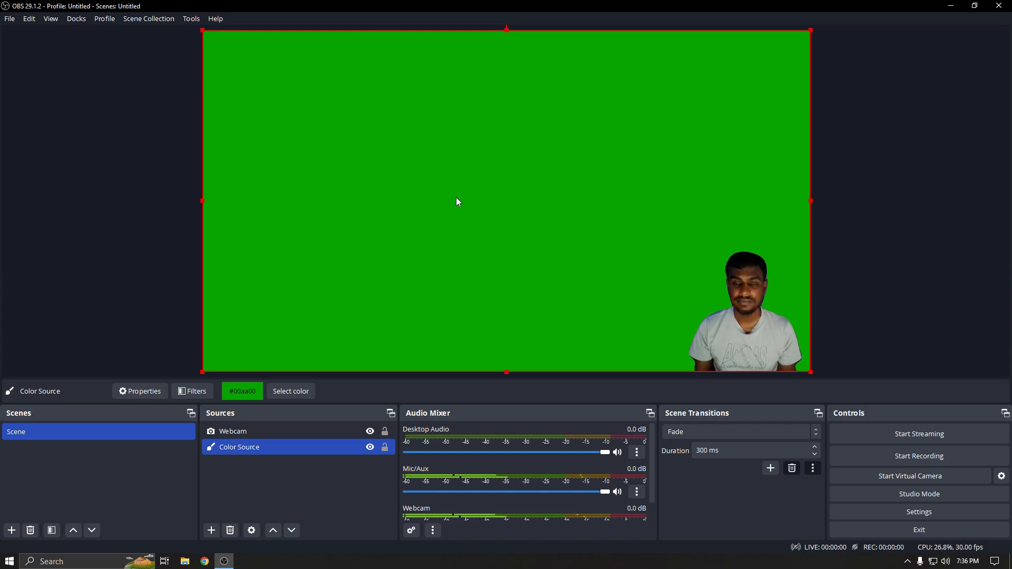
click(931, 294)
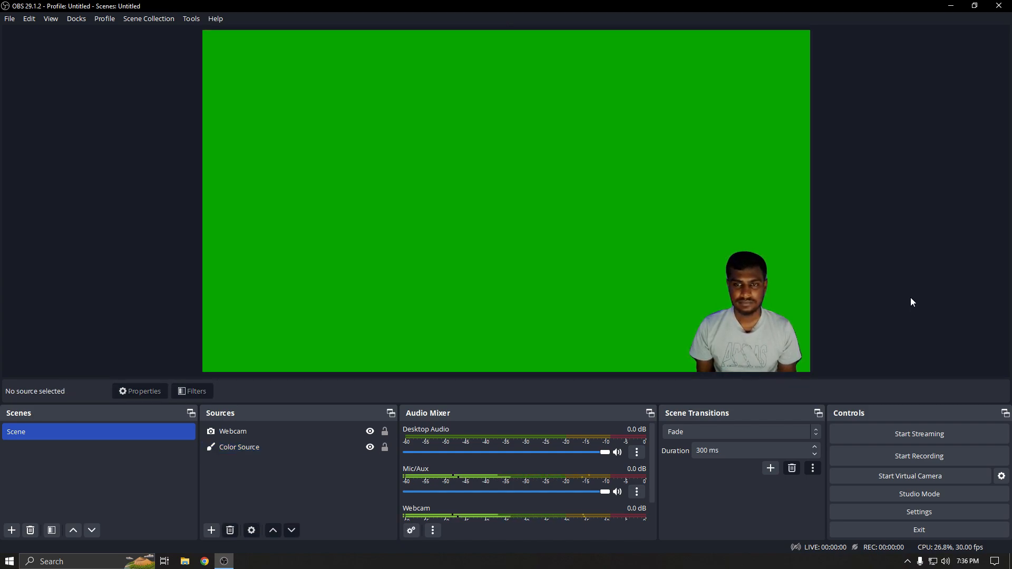